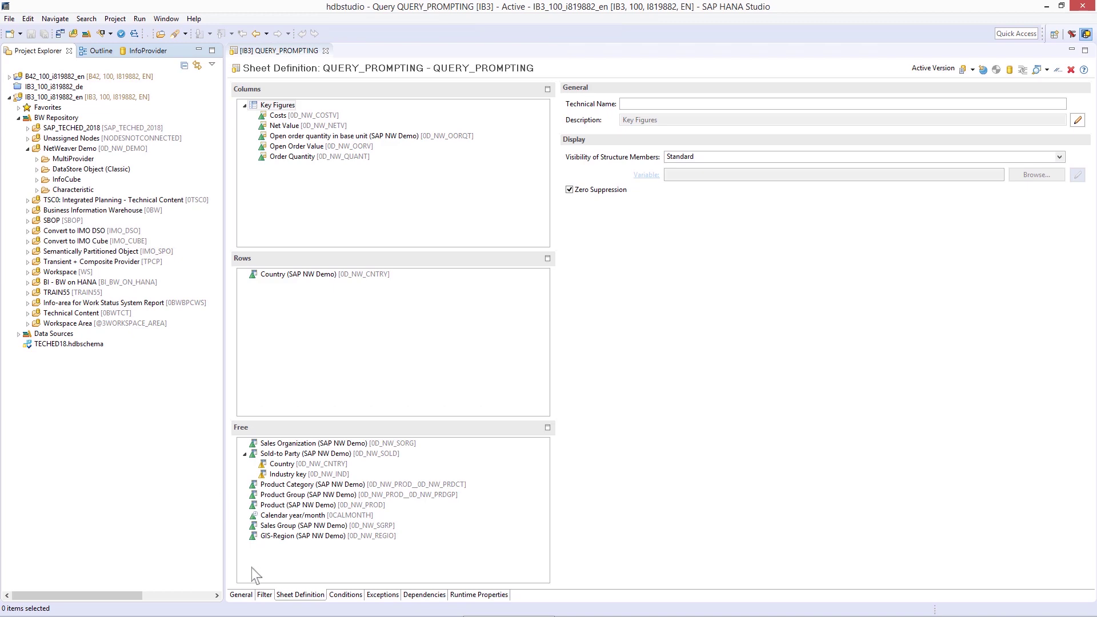
- Show QUERY_PROMPTING's filter with its Product, month-range and Country prompt variables
click(263, 595)
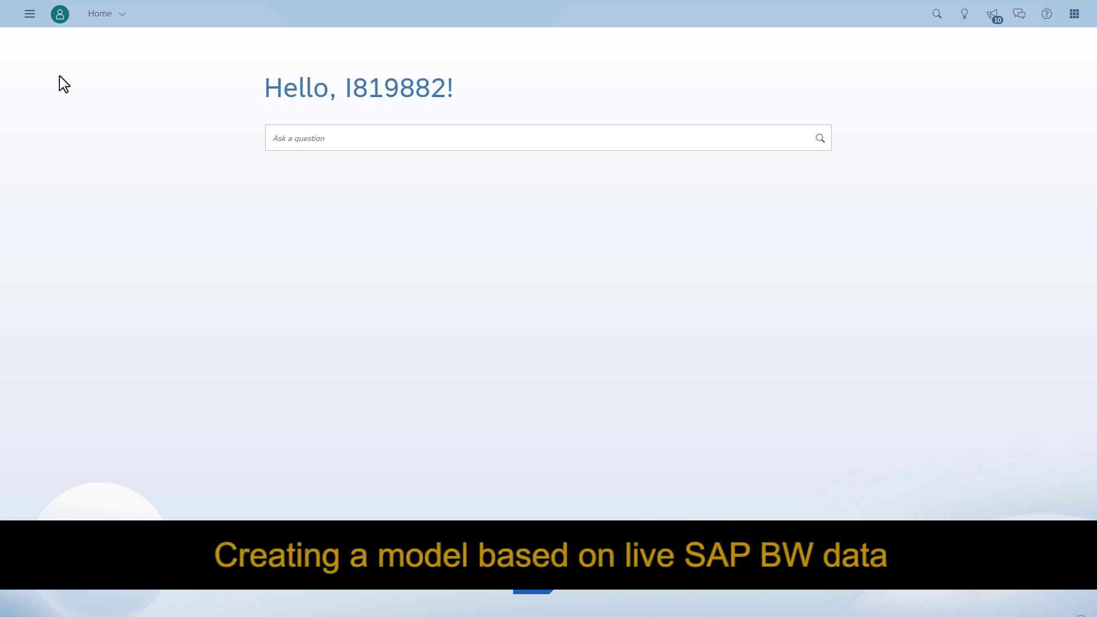
- Start a new model that gets its data from a live data connection
click(30, 15)
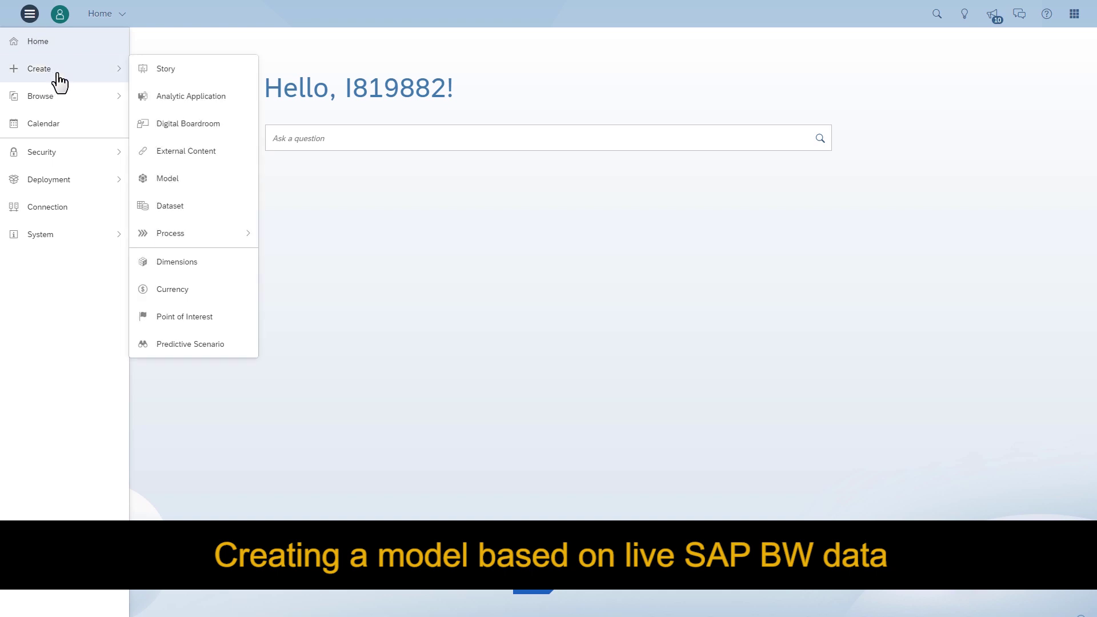
mouse_move(39, 69)
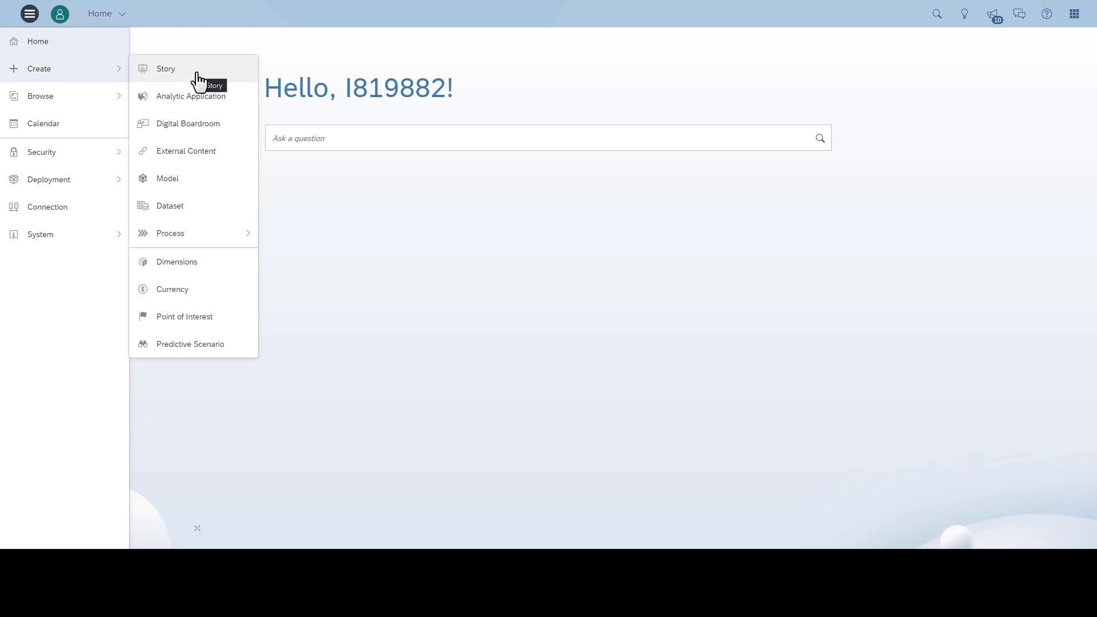
click(175, 185)
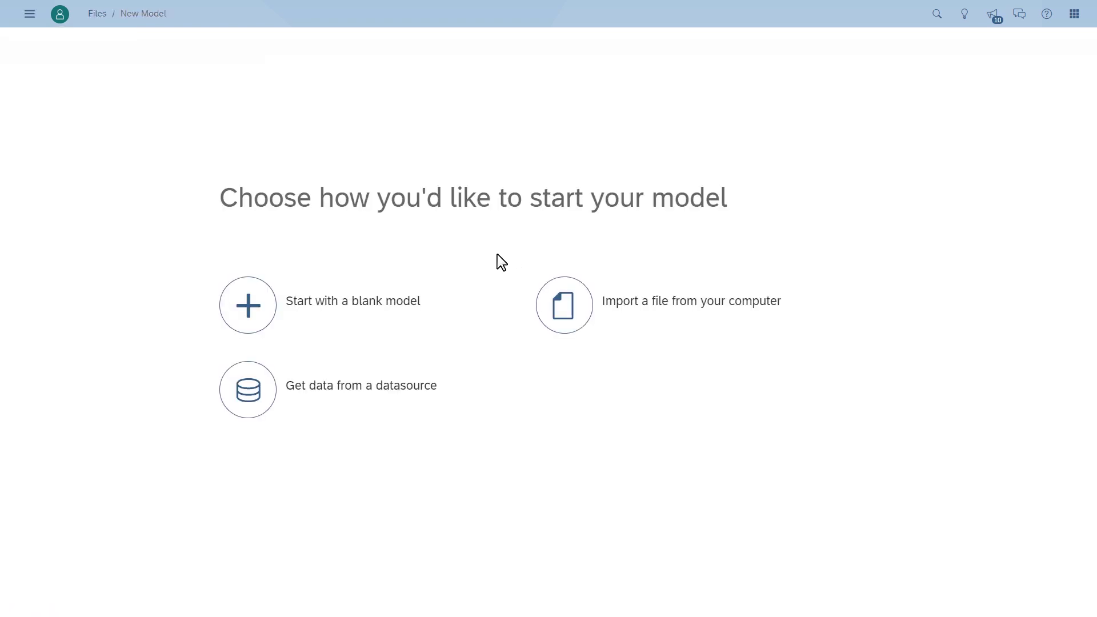
click(264, 405)
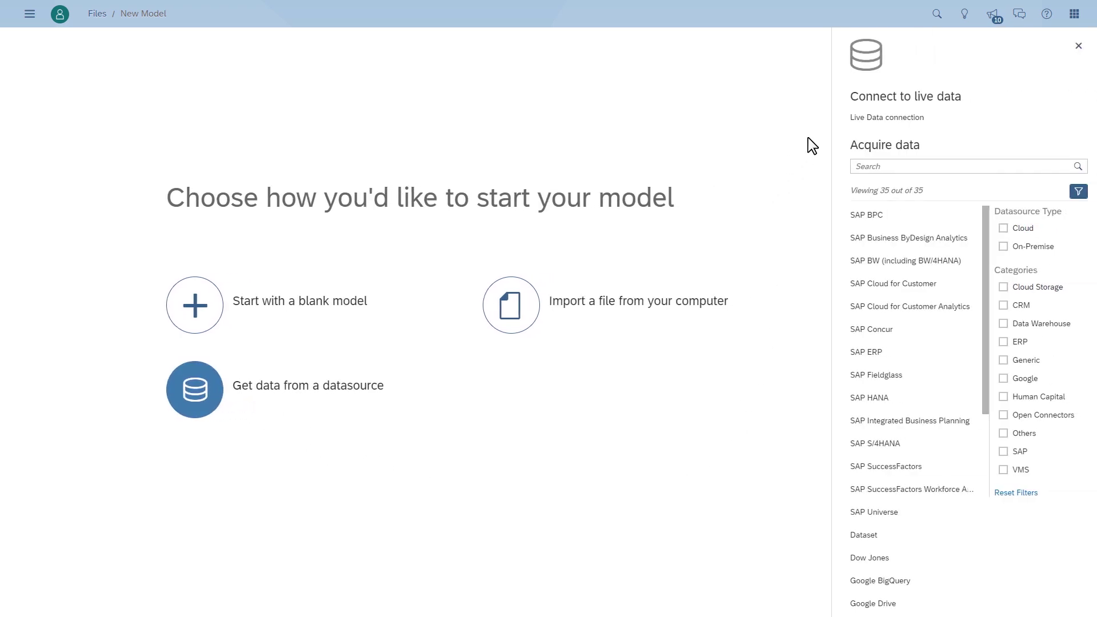
click(873, 121)
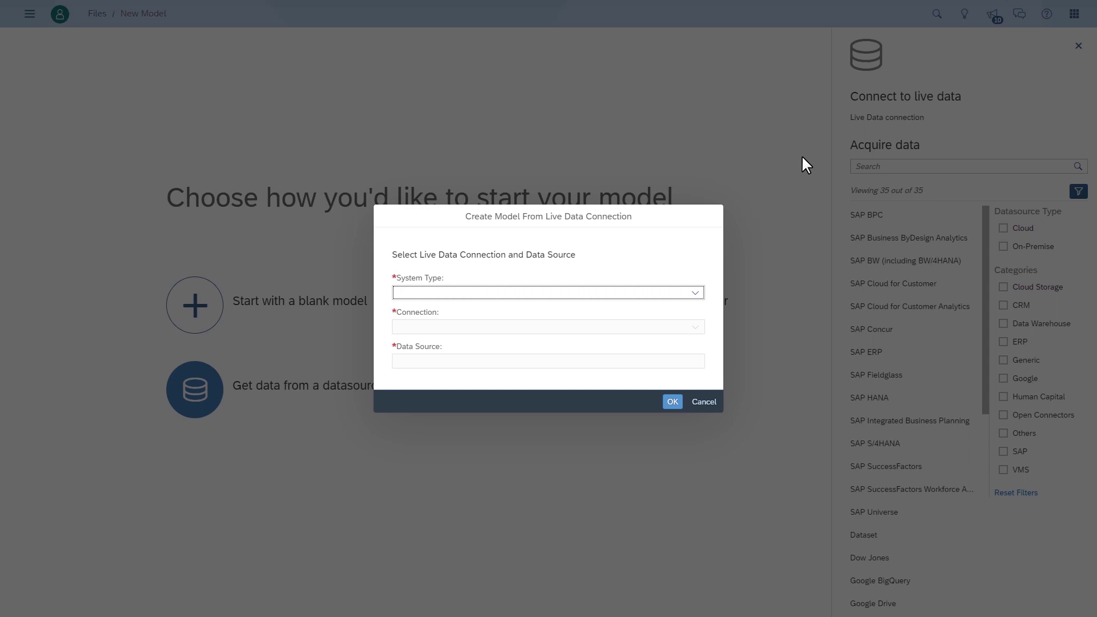
- Use system type SAP BW, connection BW75IB3 and data source QUERY_PROMPTING
click(695, 293)
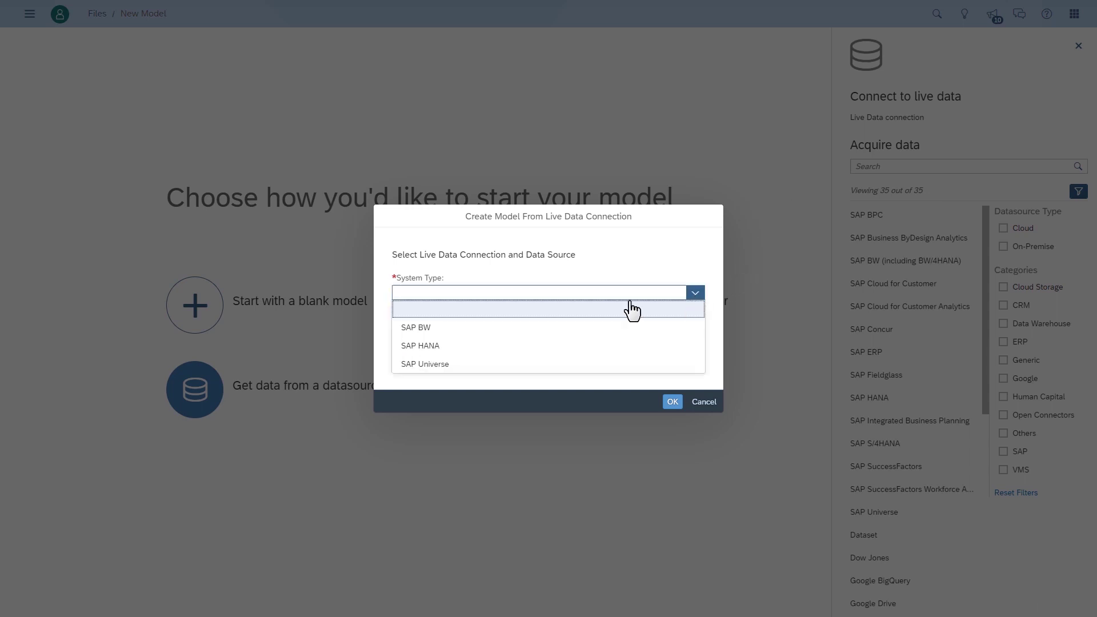
click(409, 332)
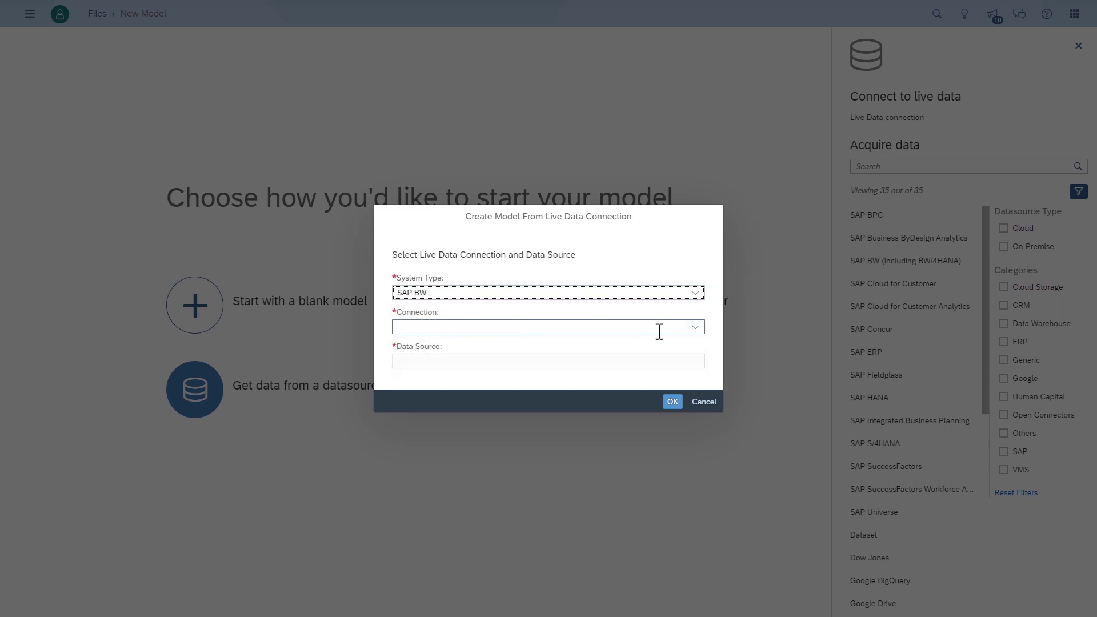
click(697, 329)
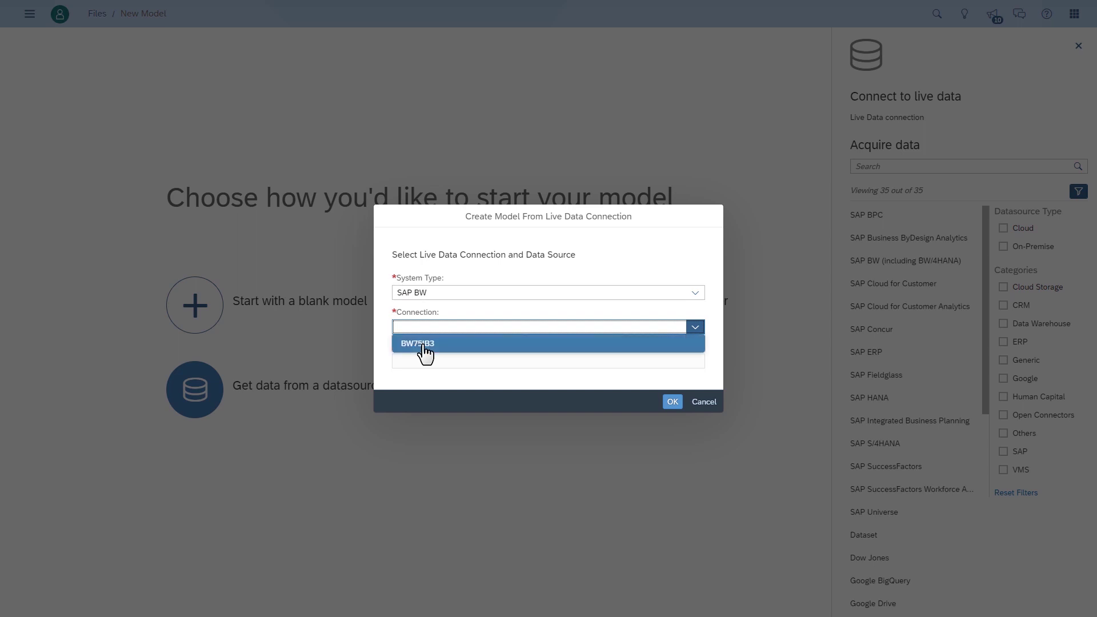
click(424, 344)
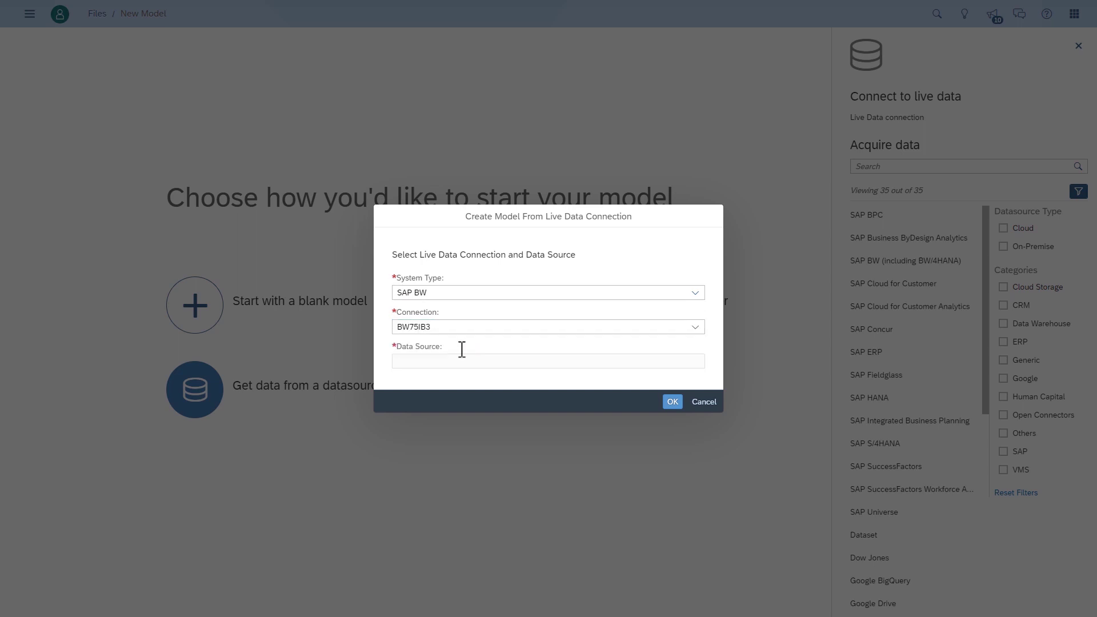
click(502, 362)
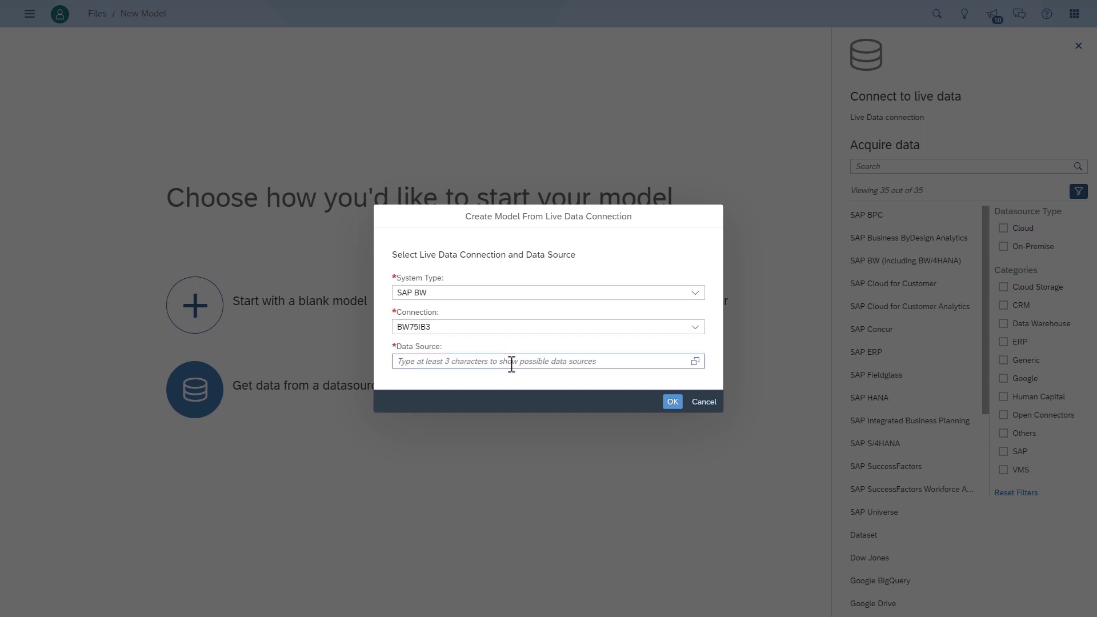
click(629, 363)
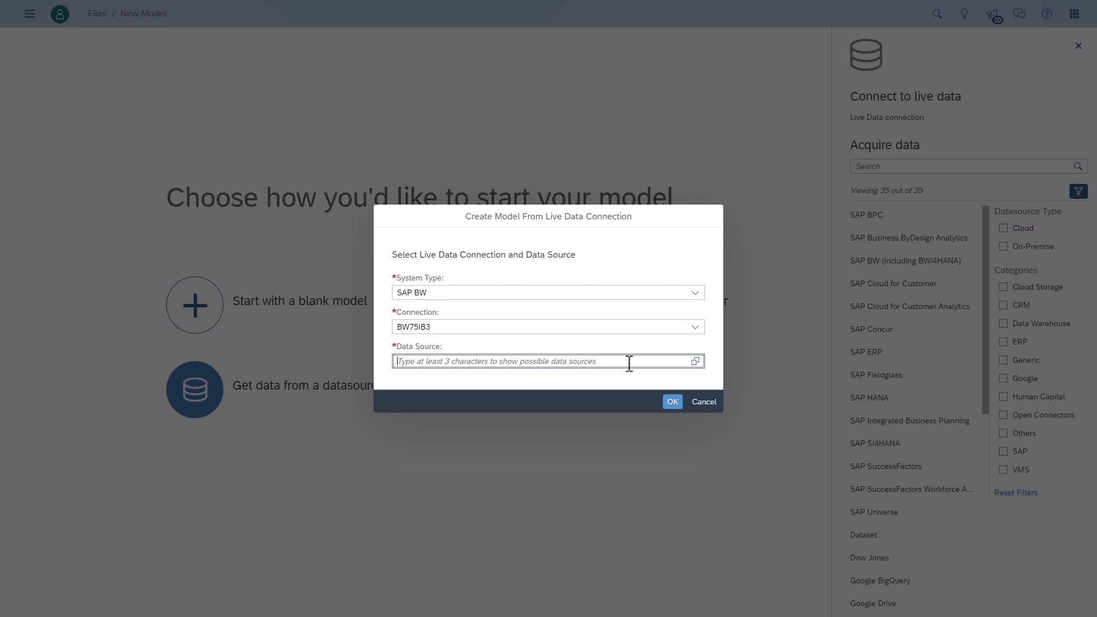
text(QUERY)
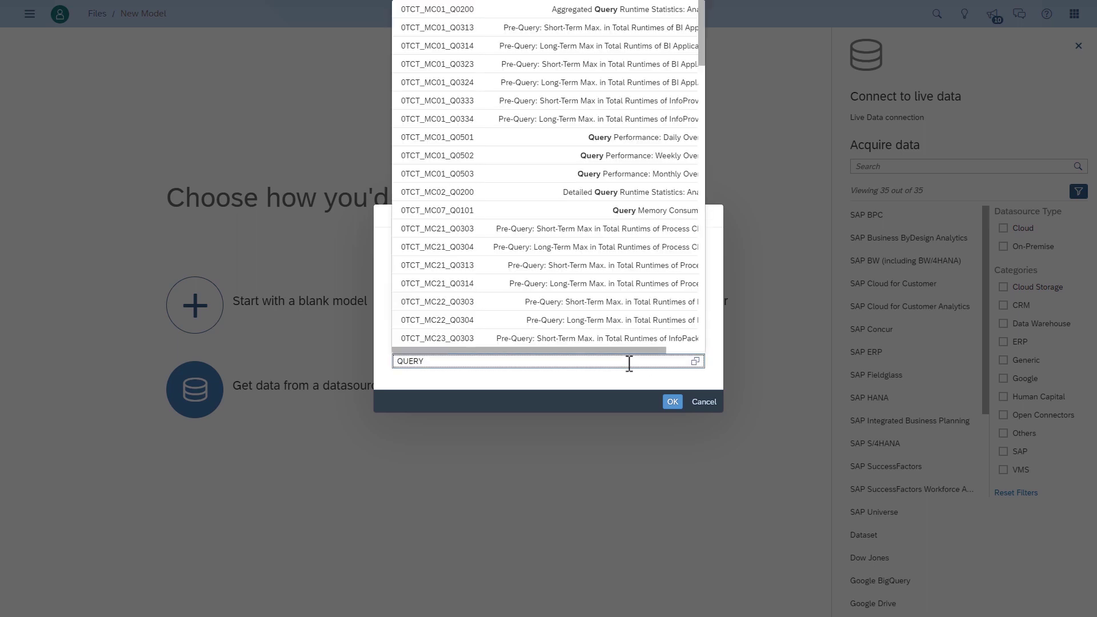
text(_P)
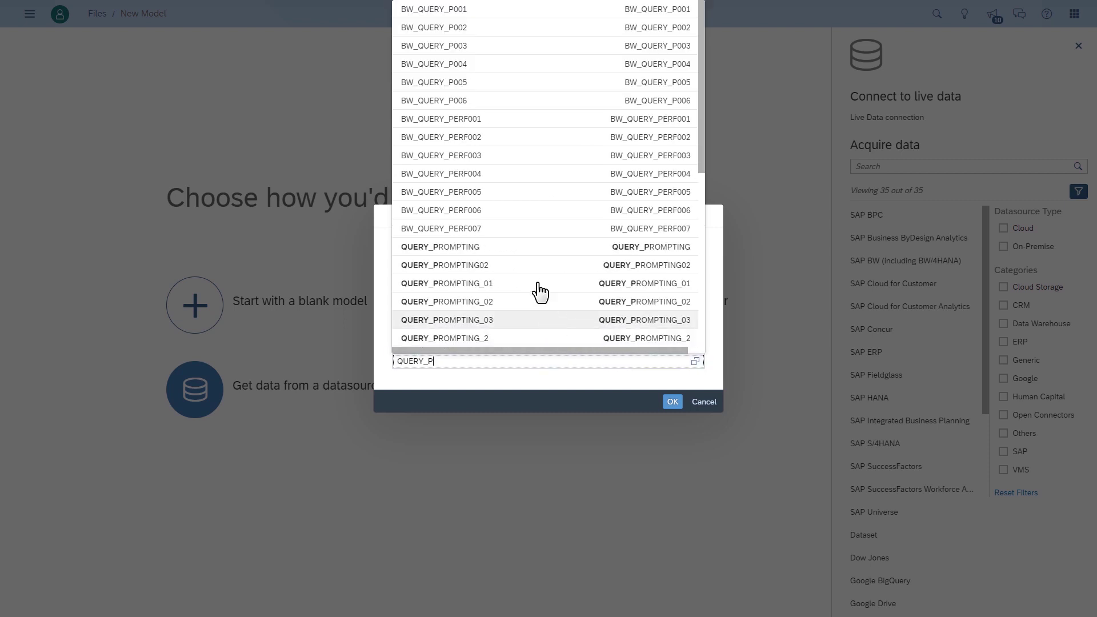
click(531, 255)
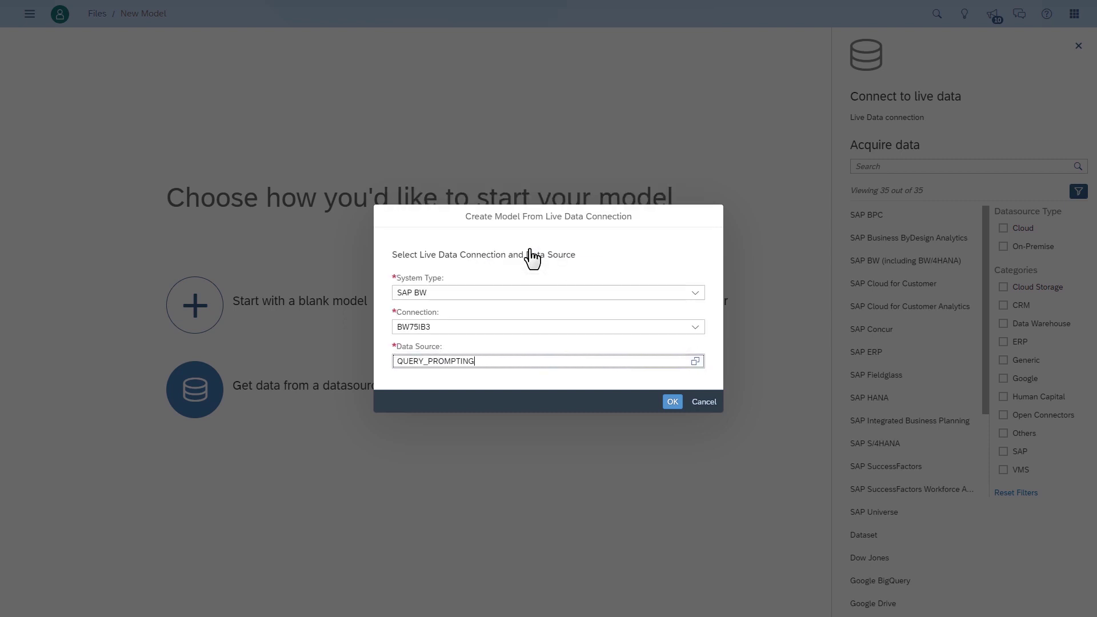
click(671, 402)
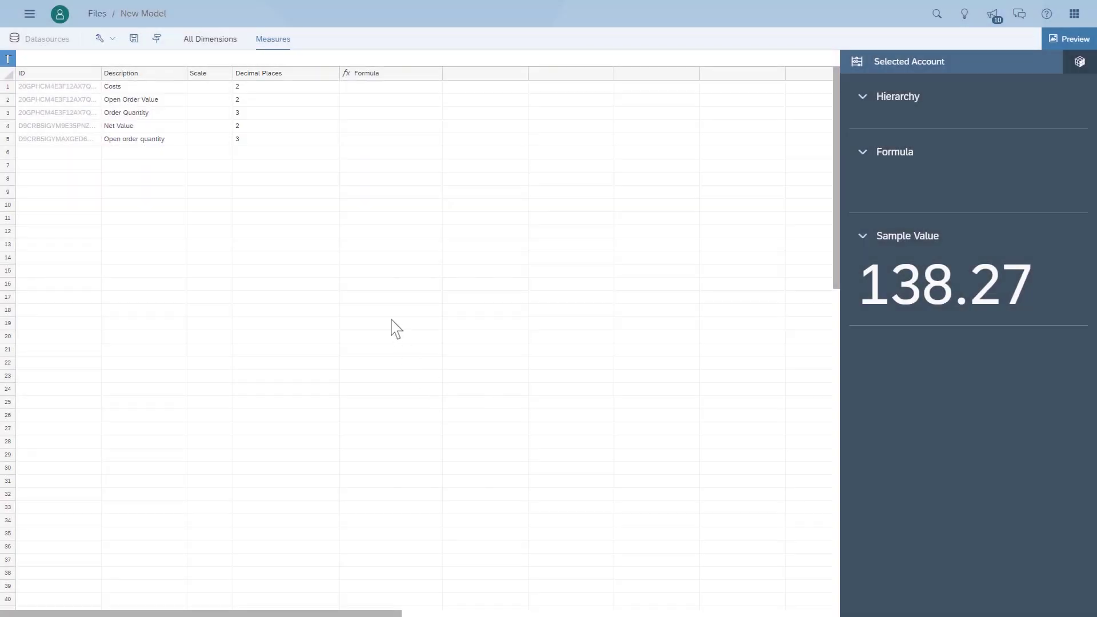
- Show all nine BW dimensions, including Calendar year/month, Product, Region and Country
click(214, 48)
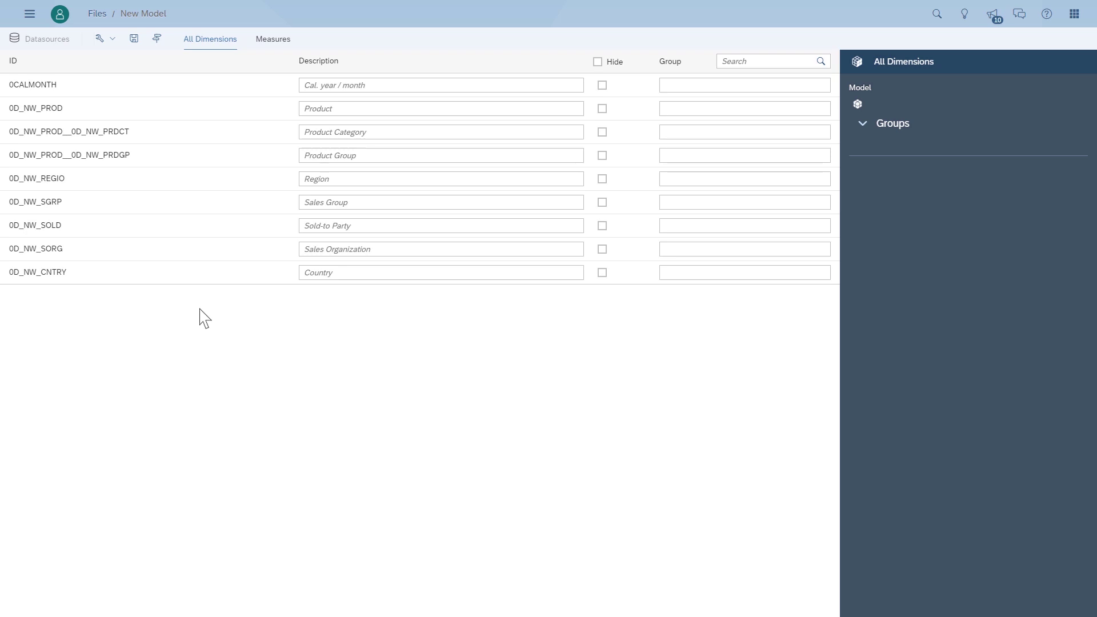
- Edit 0CALMONTH's description and group Product, Product Category and Product Group under Product Dimension(s)
click(301, 88)
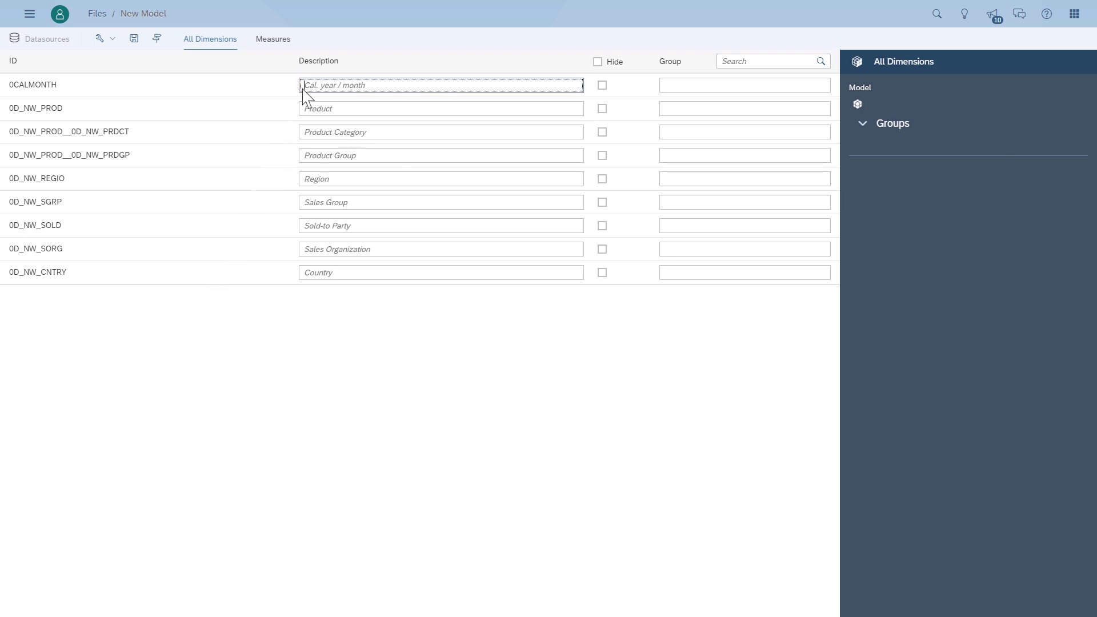
text(Cal)
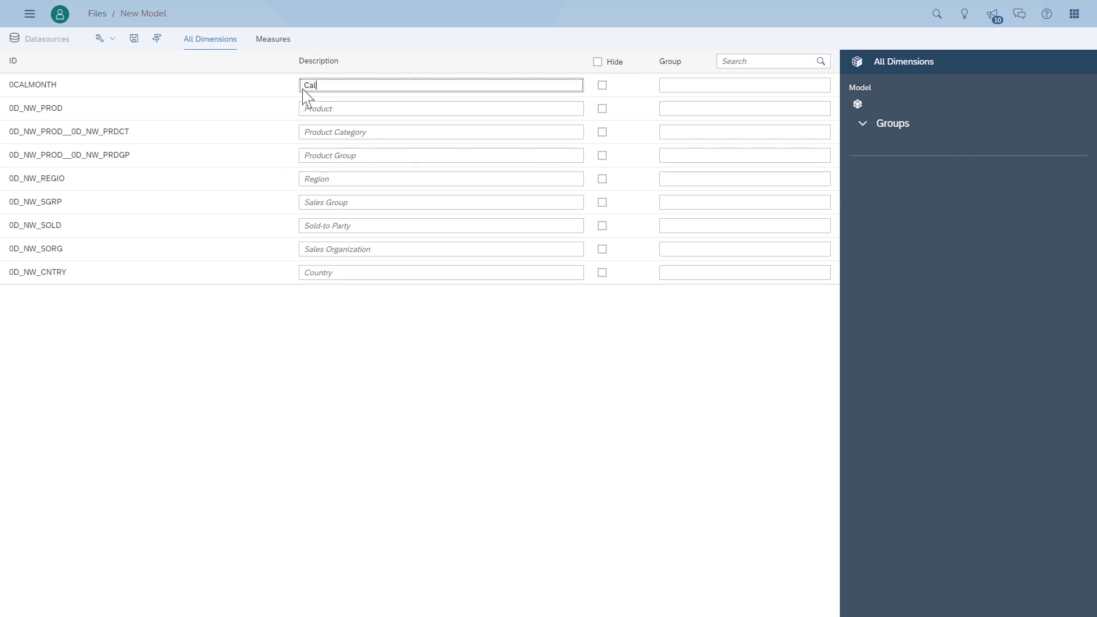
text(endar )
text(Month)
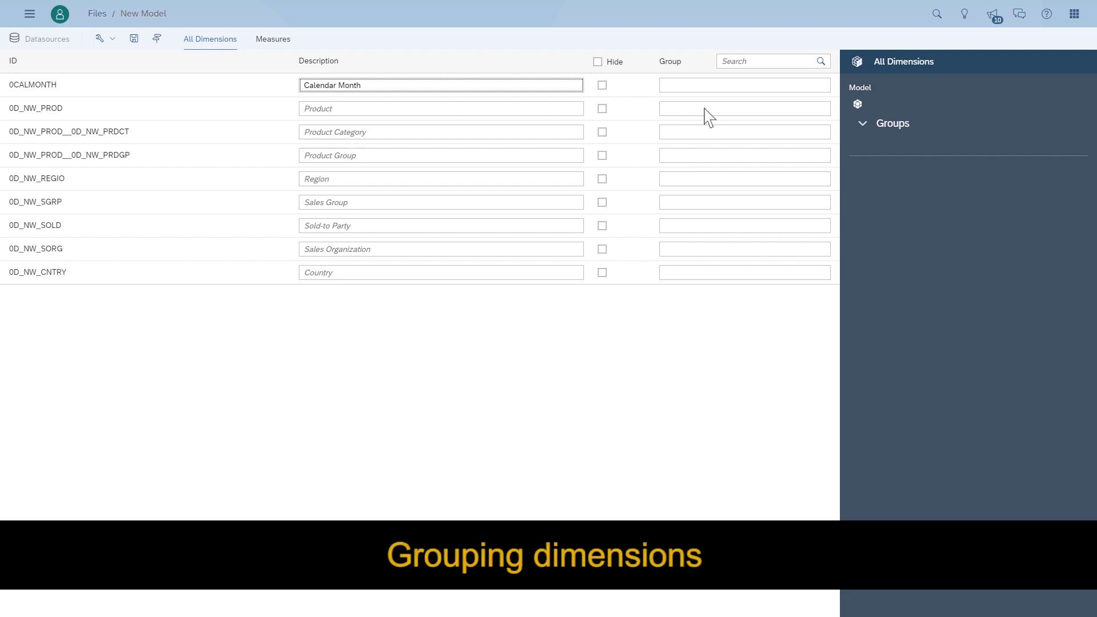
click(677, 109)
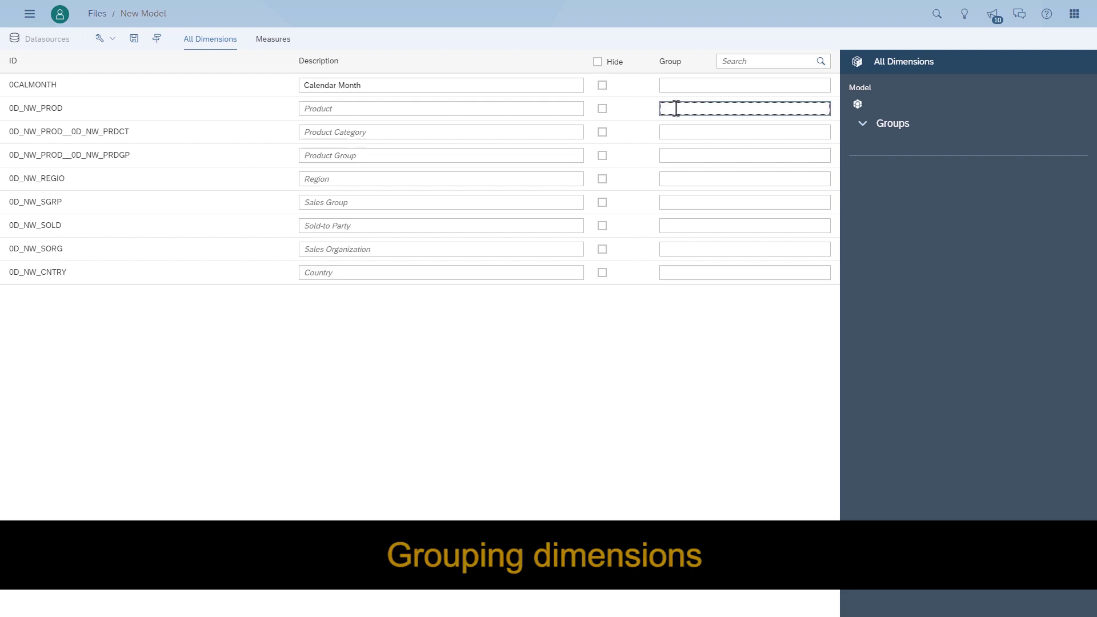
text(Product D)
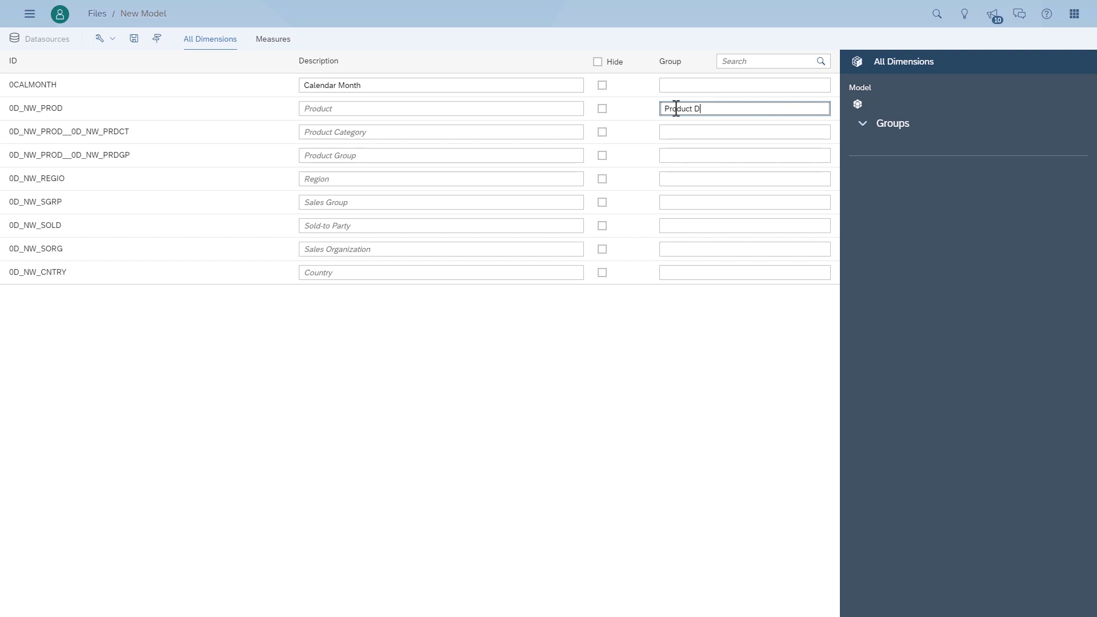
text(imension(s)
text())
key(ctrl+a)
key(ctrl+c)
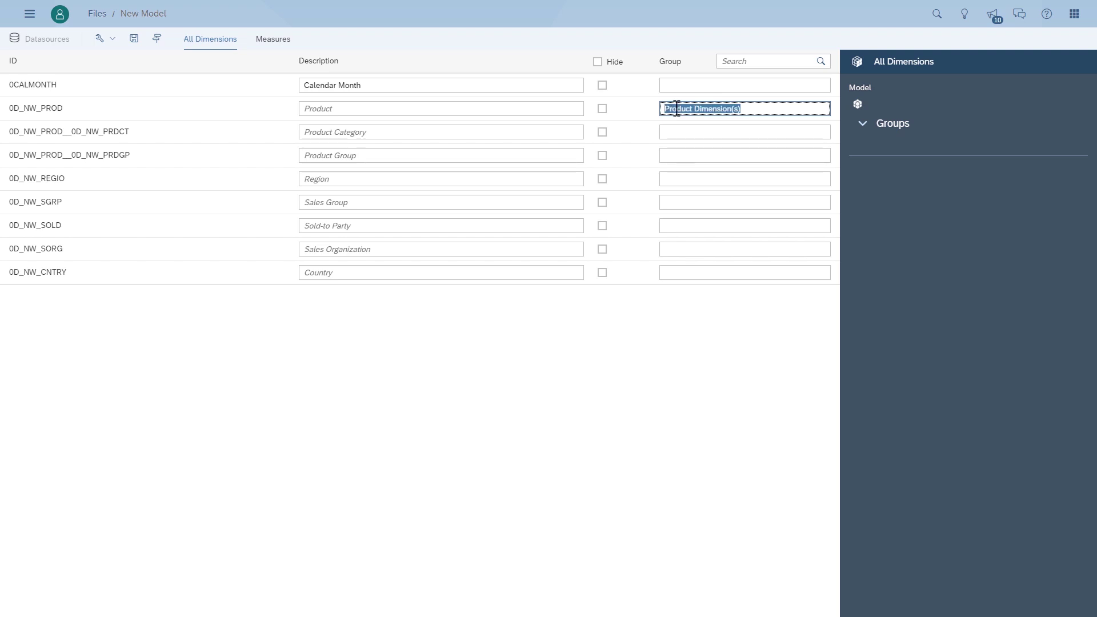
click(674, 132)
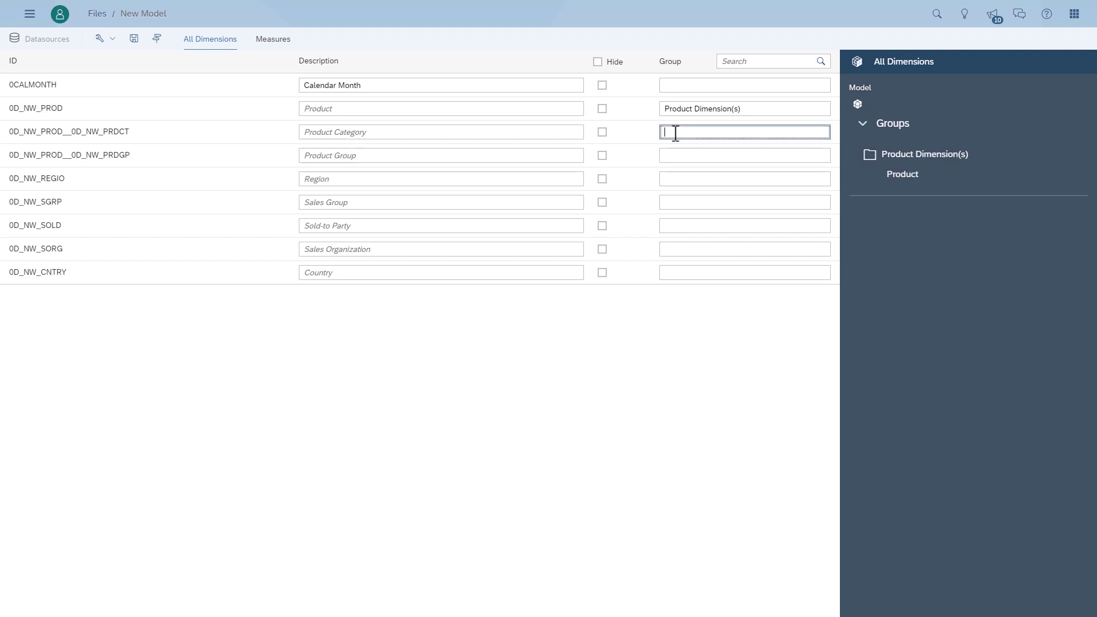
key(ctrl+v)
click(674, 155)
key(ctrl+v)
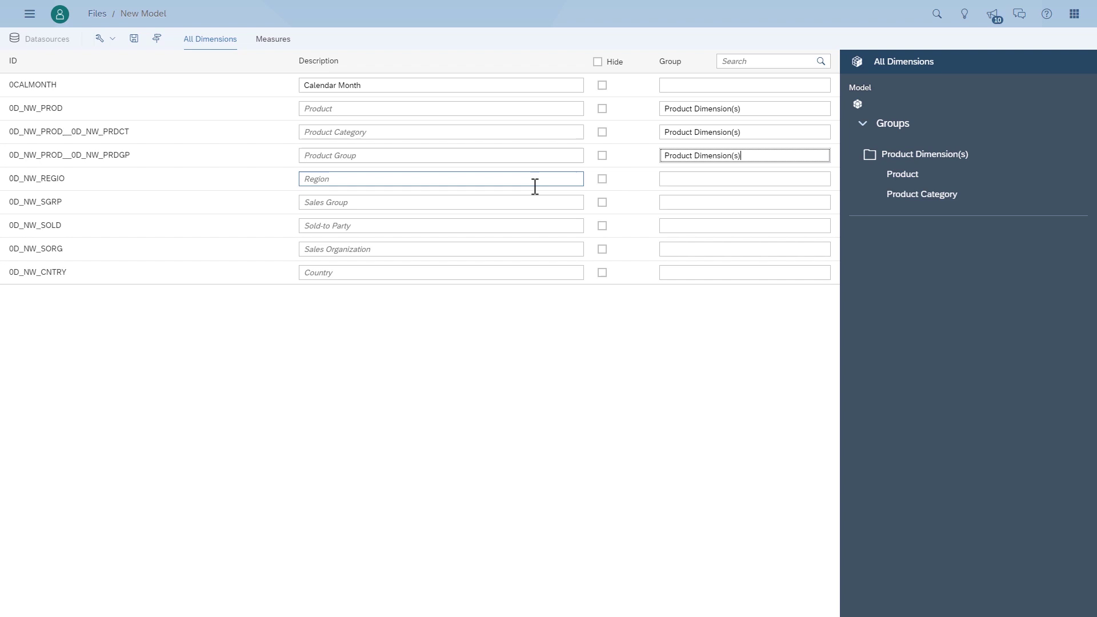
- Group Sales Group, Sold-to Party, Sales Organization and Country under Customer Dimension(s)
click(673, 203)
text(Customer)
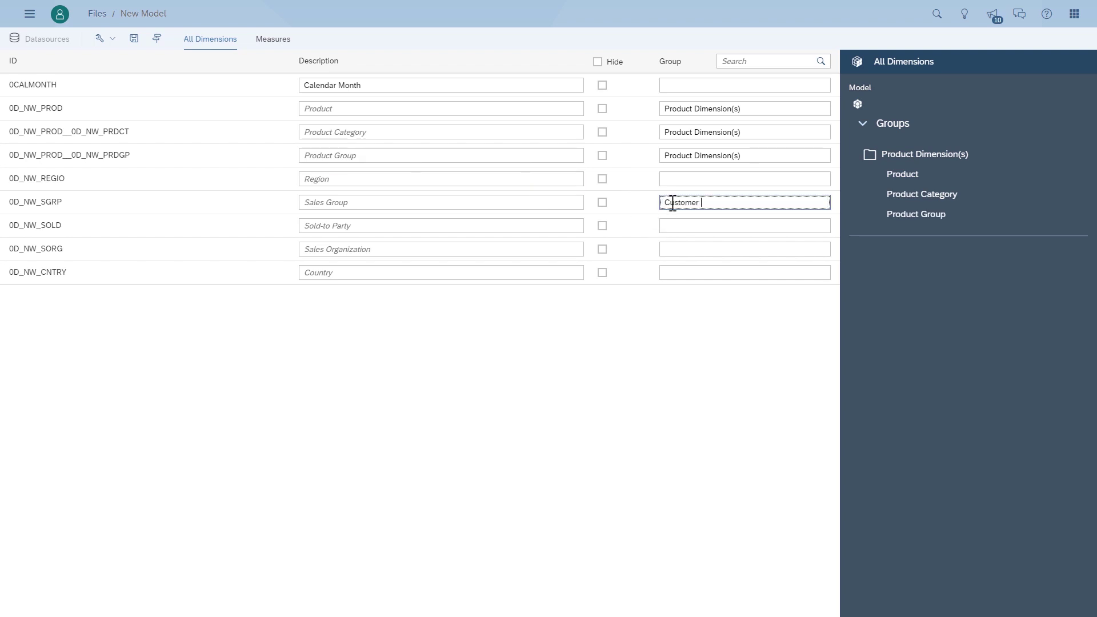
text( Dimension(s))
key(ctrl+a)
key(ctrl+c)
click(671, 229)
key(ctrl+v)
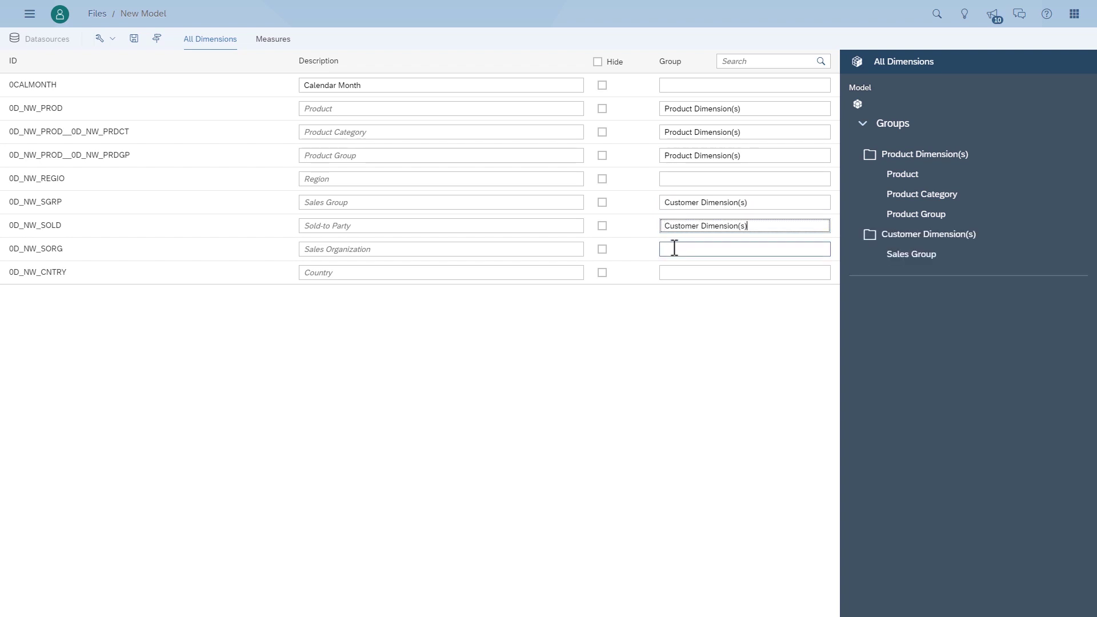
click(671, 249)
key(ctrl+v)
click(671, 272)
key(ctrl+v)
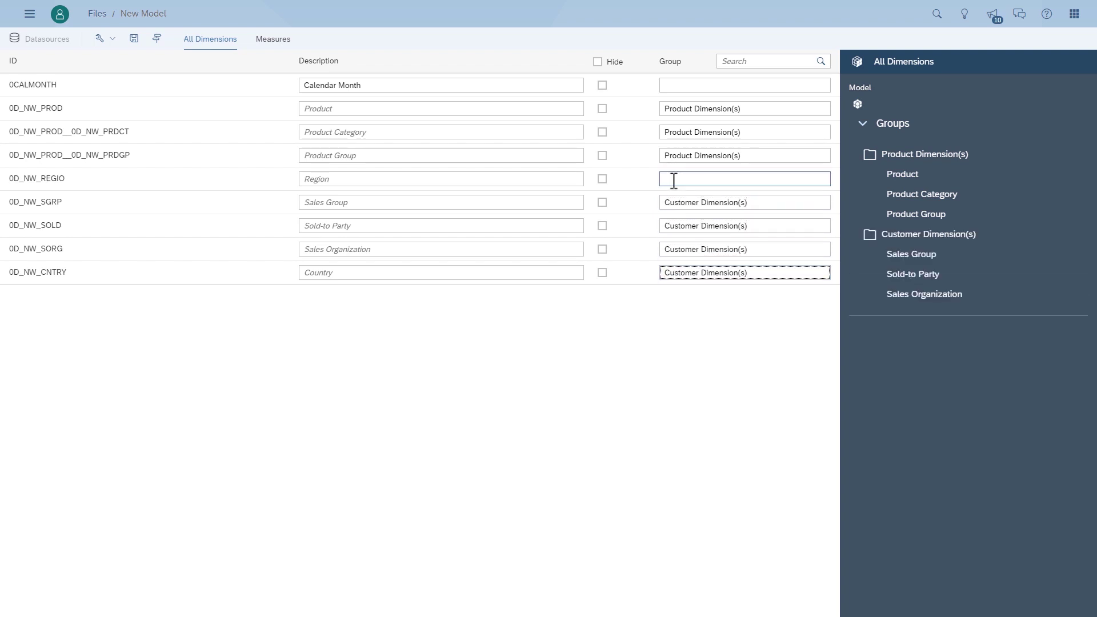
- Assign Region to Customer Dimension(s) and Calendar Month to the Time group
click(673, 179)
key(ctrl+v)
click(677, 85)
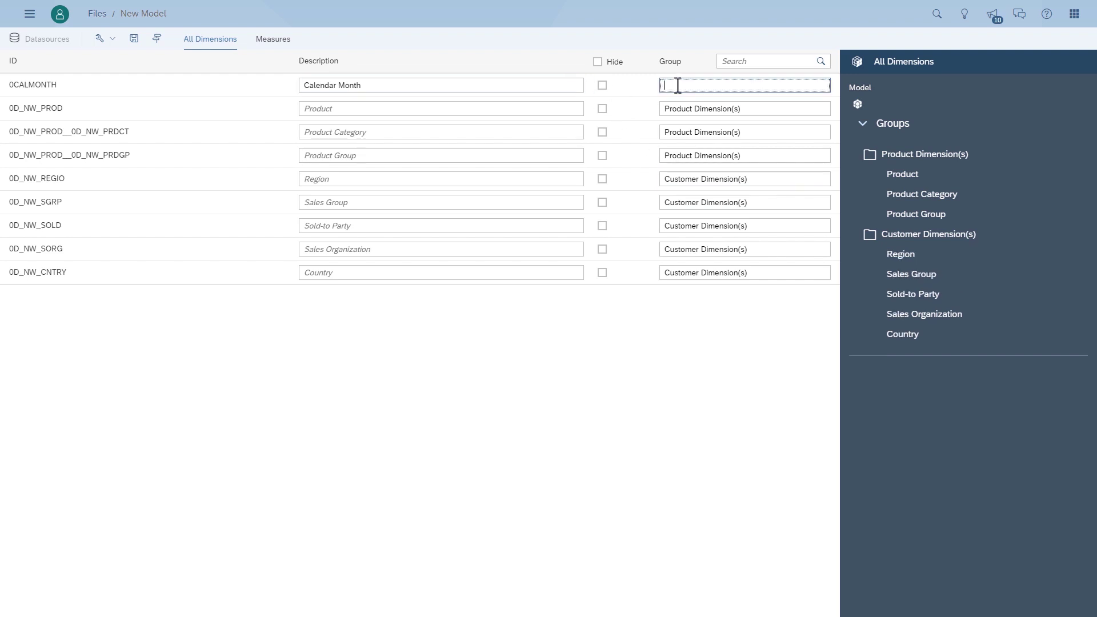
text(Time)
click(652, 87)
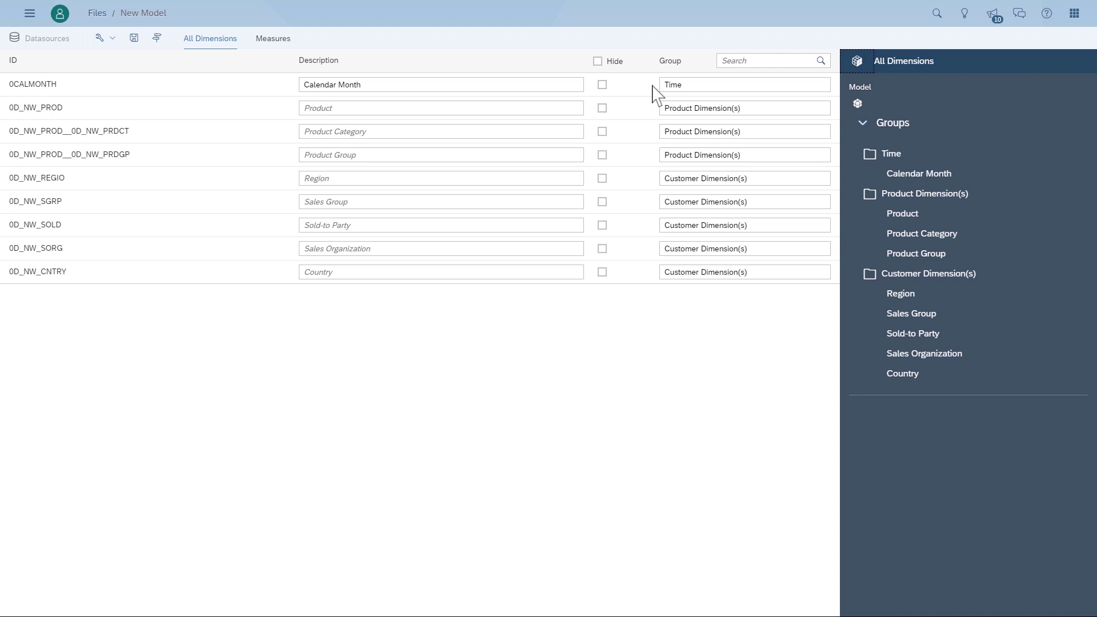
click(157, 39)
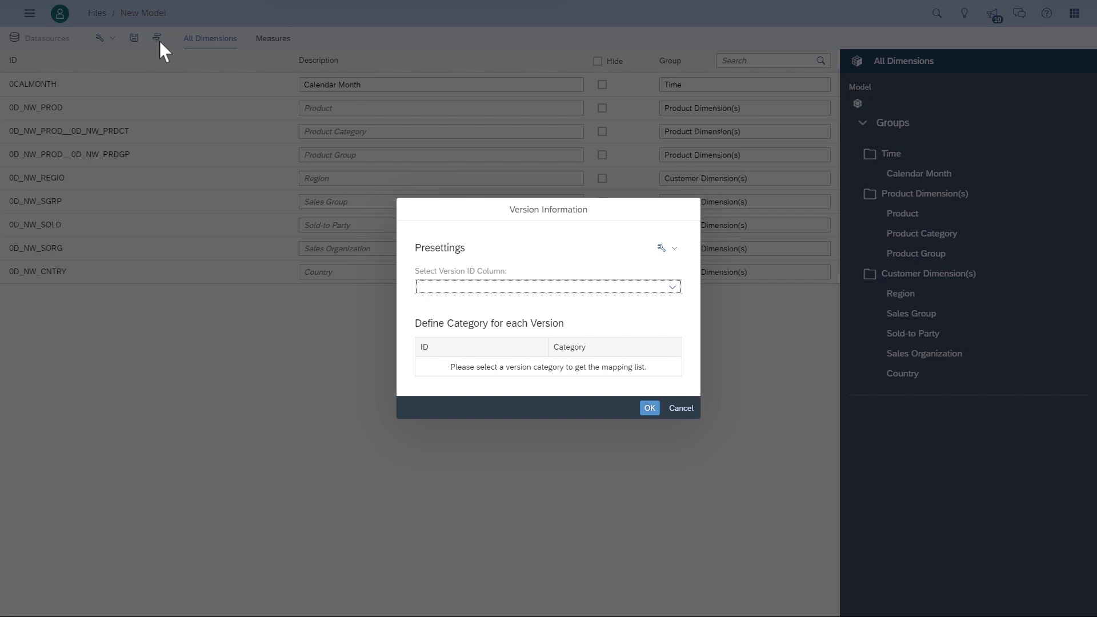
click(681, 408)
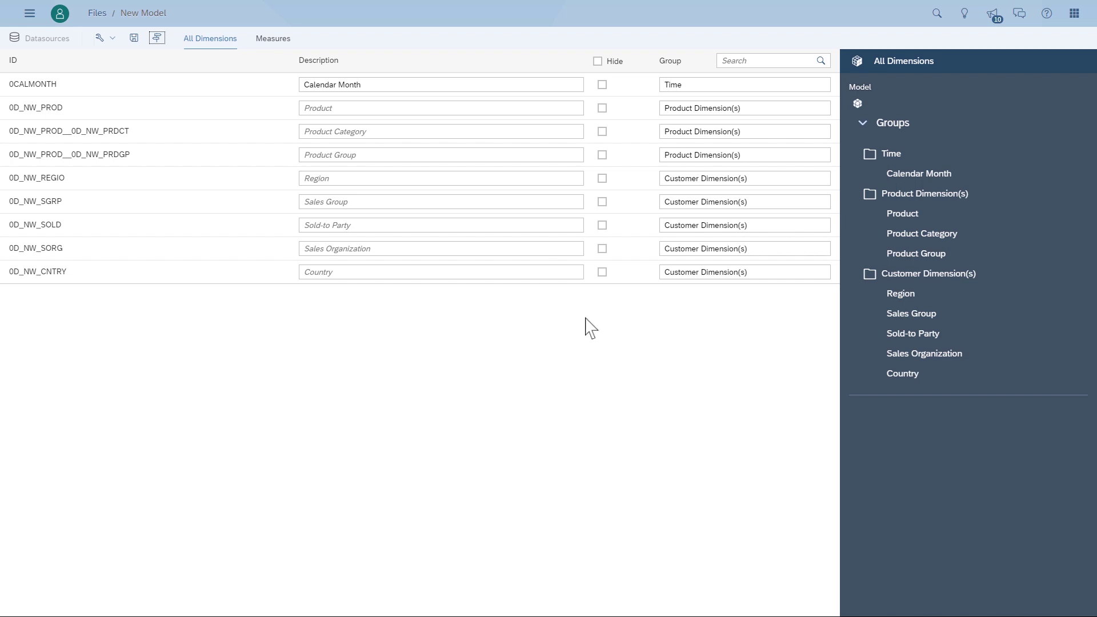
- From the Measures view, save to Public as BW_MODEL_01, described 'BW Model 01'
click(272, 39)
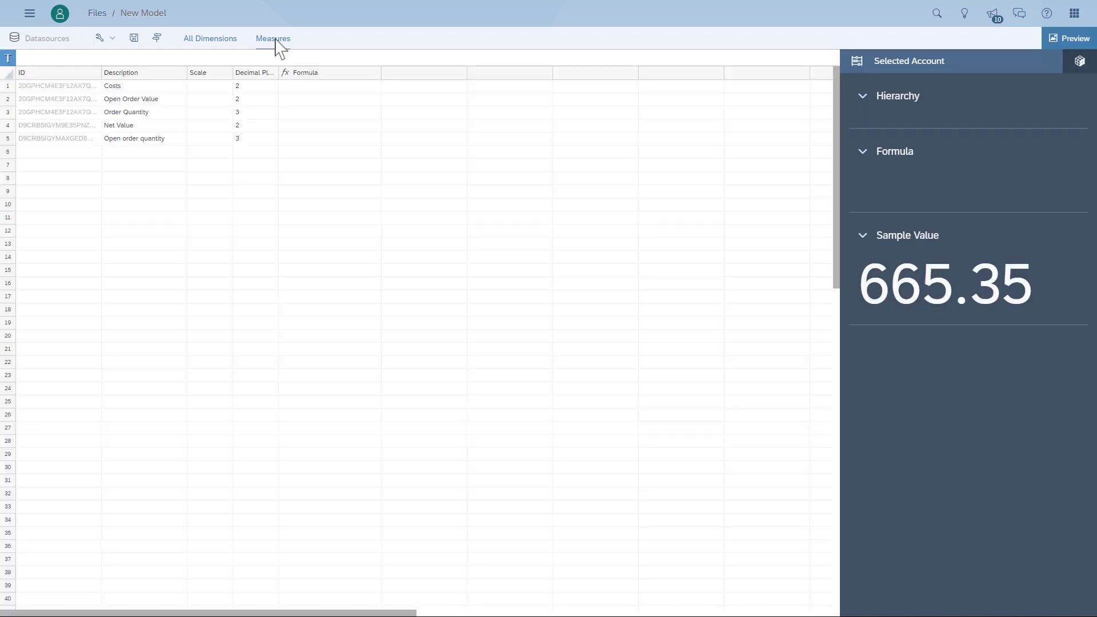
click(133, 39)
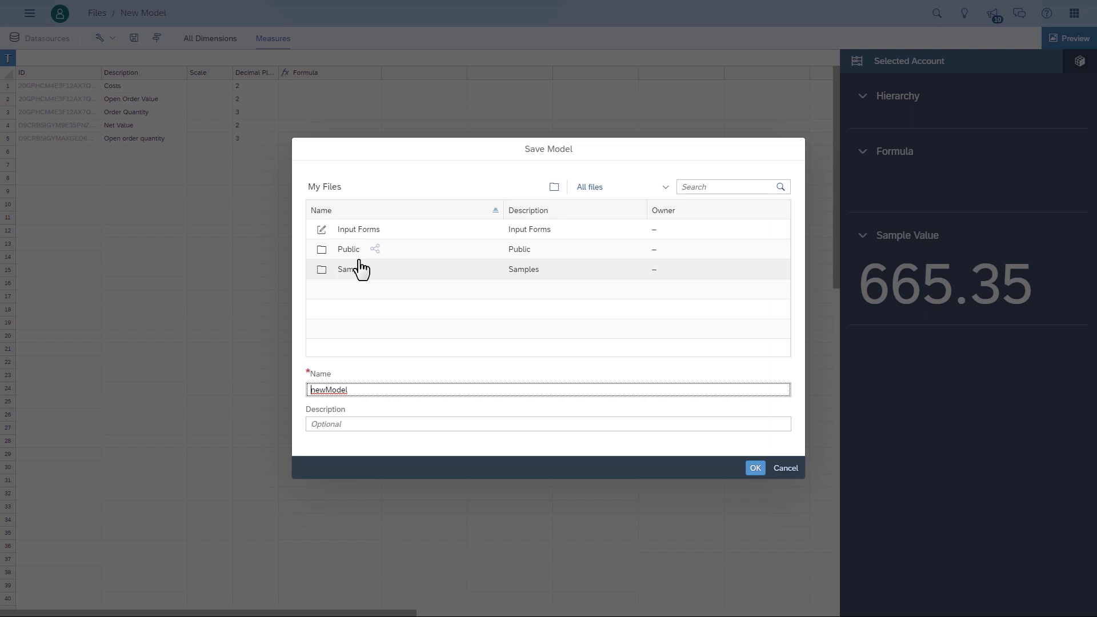
click(353, 251)
drag(356, 394, 277, 386)
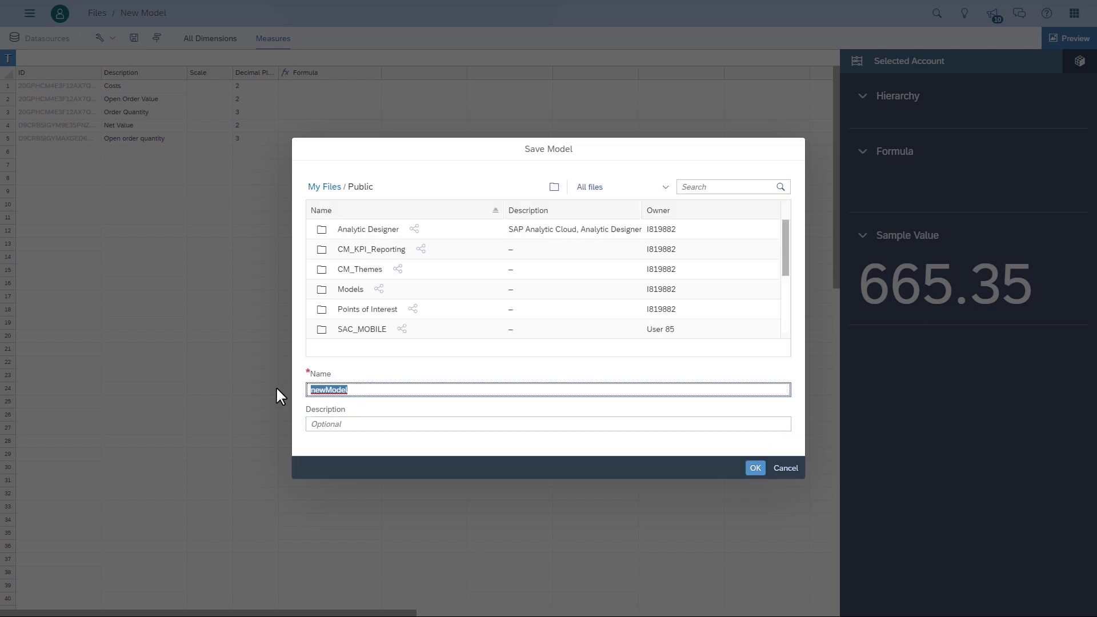
text(BW_)
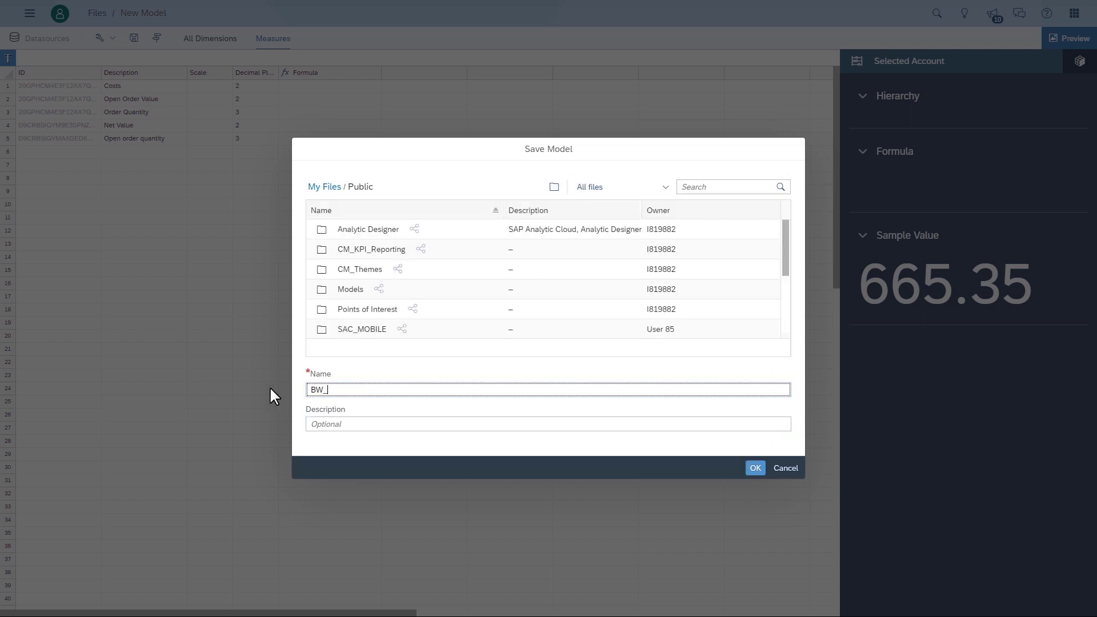
text(MODEL_01)
key(Tab)
text(BW Model)
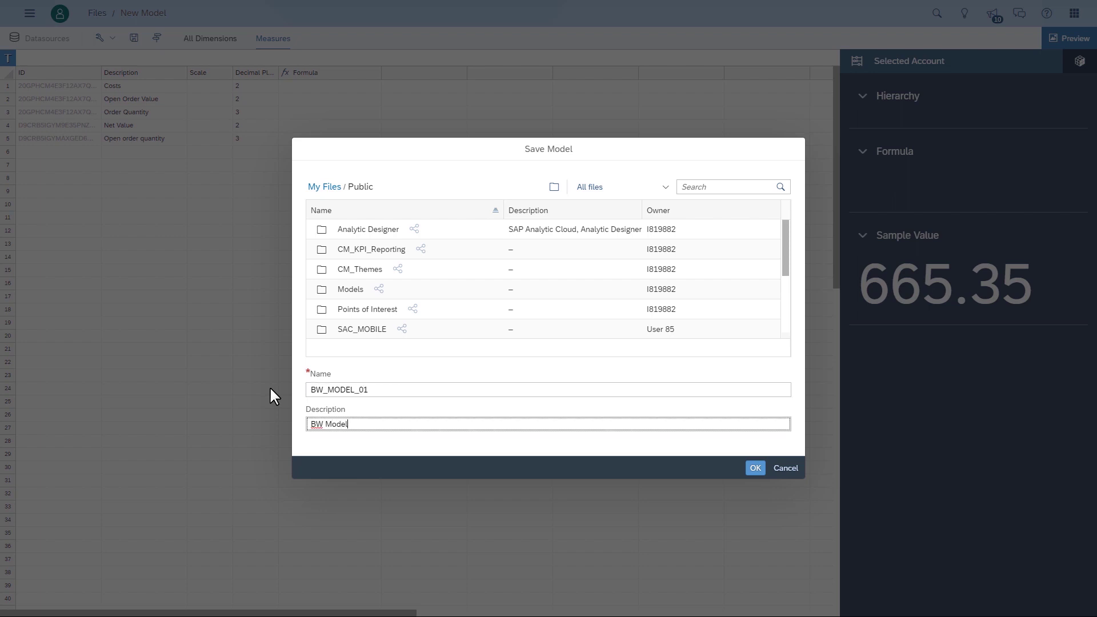
text( 01)
click(754, 467)
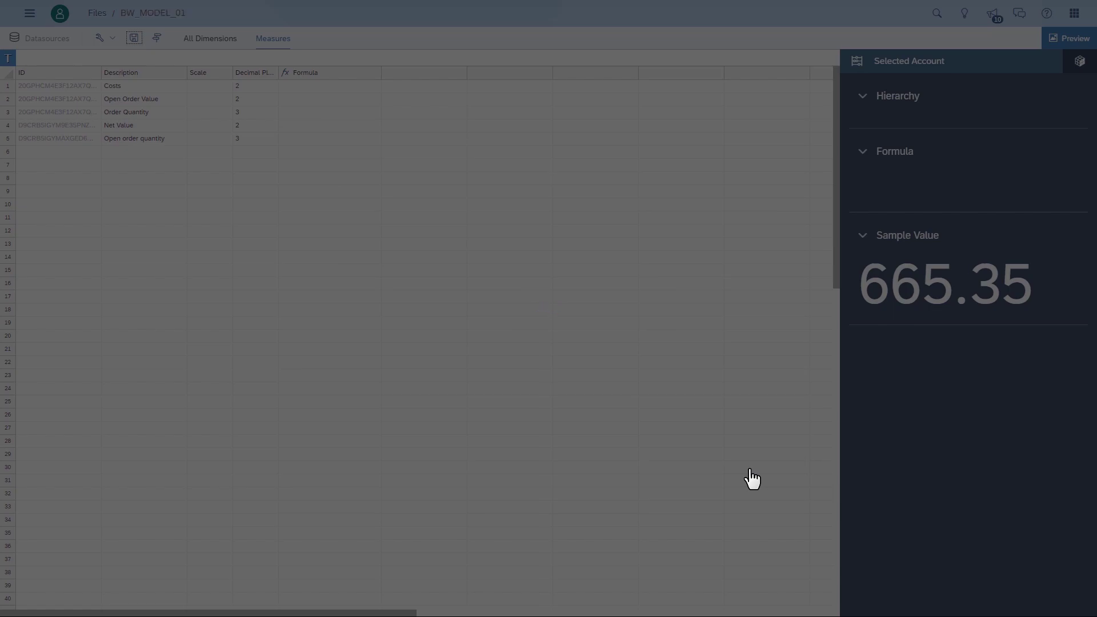